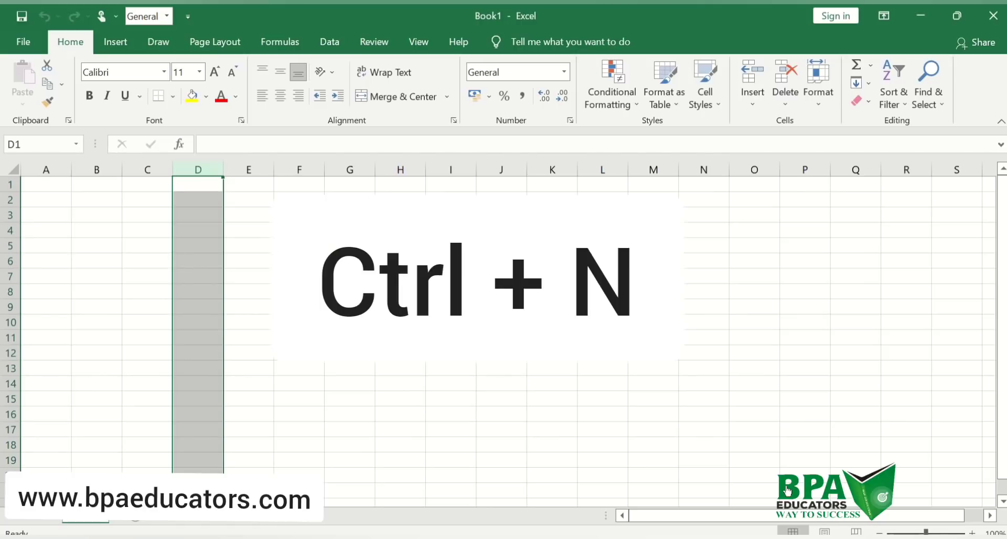
# Step: Create a new blank workbook and switch between it and Book1 to compare the two
pyautogui.hotkey('ctrl', 'n')
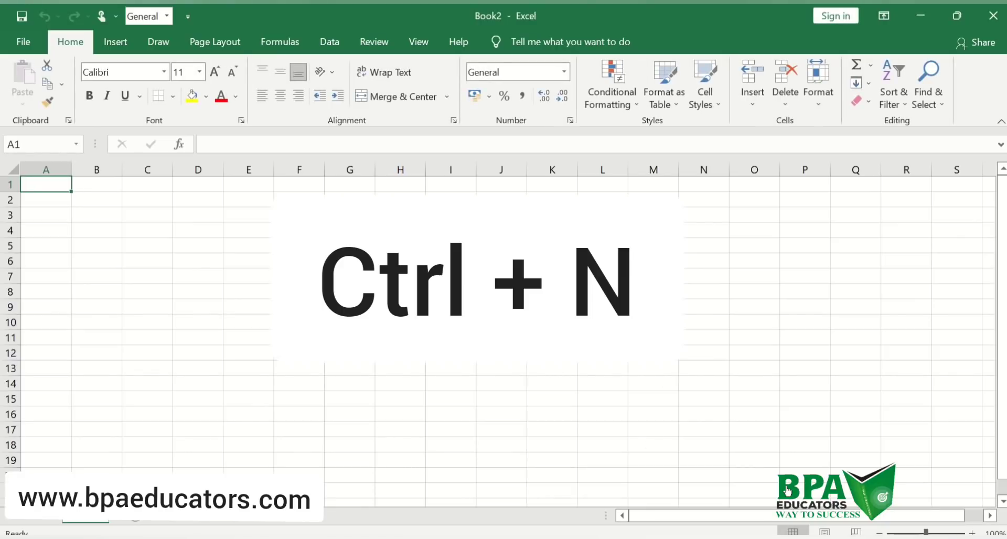
pyautogui.click(515, 483)
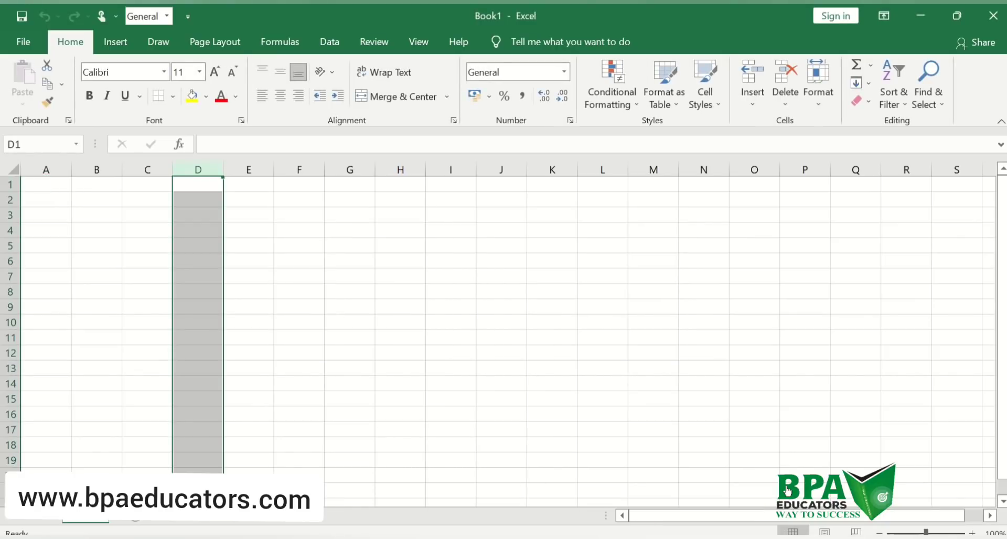
pyautogui.moveTo(640, 525)
pyautogui.click(656, 508)
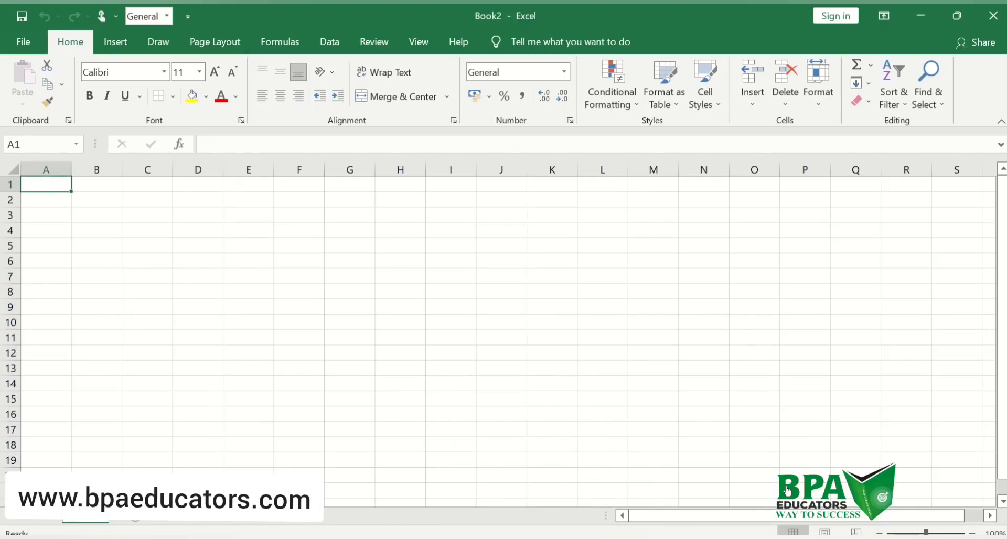
pyautogui.moveTo(566, 538)
pyautogui.click(198, 170)
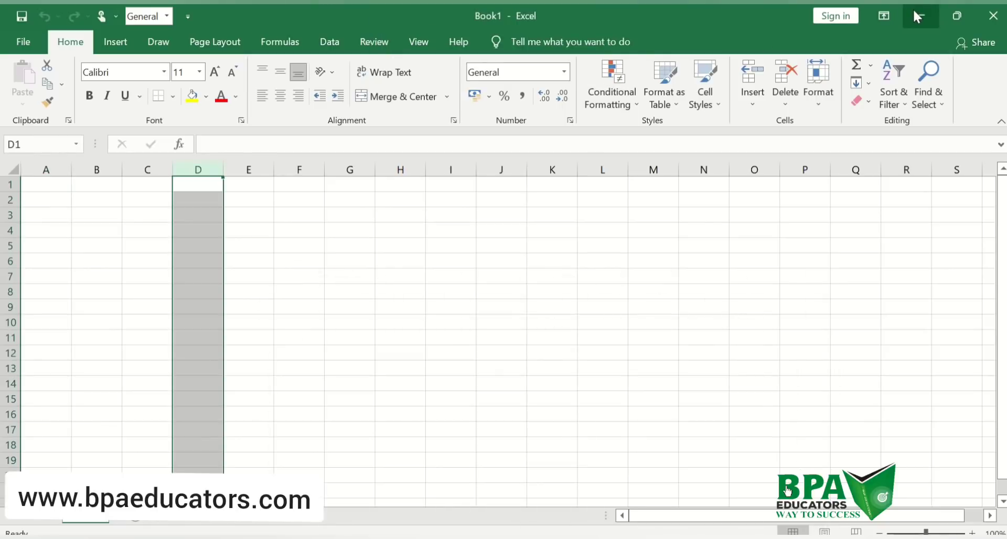
# Step: Open the project workbook from the desktop, and close the Book1 workbook
pyautogui.click(914, 16)
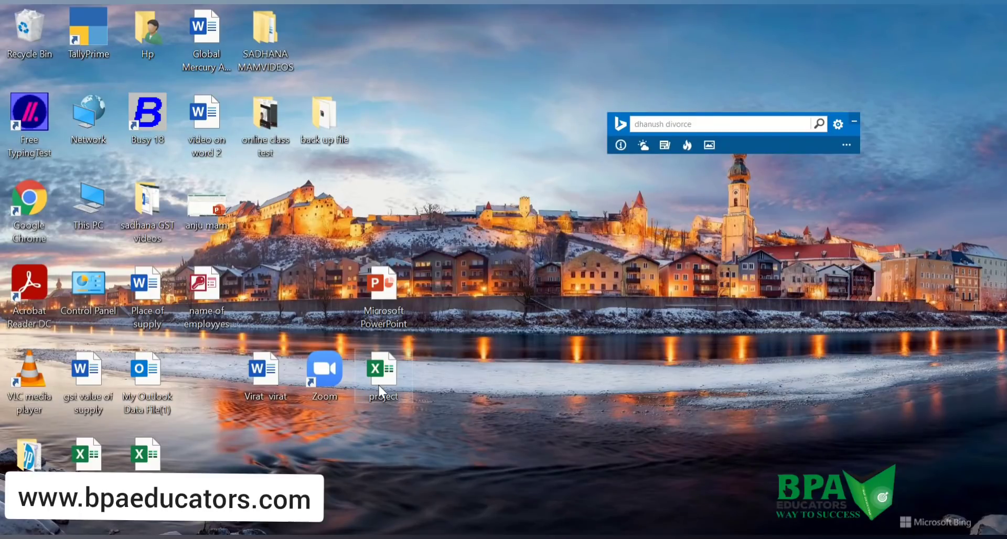
pyautogui.click(380, 393)
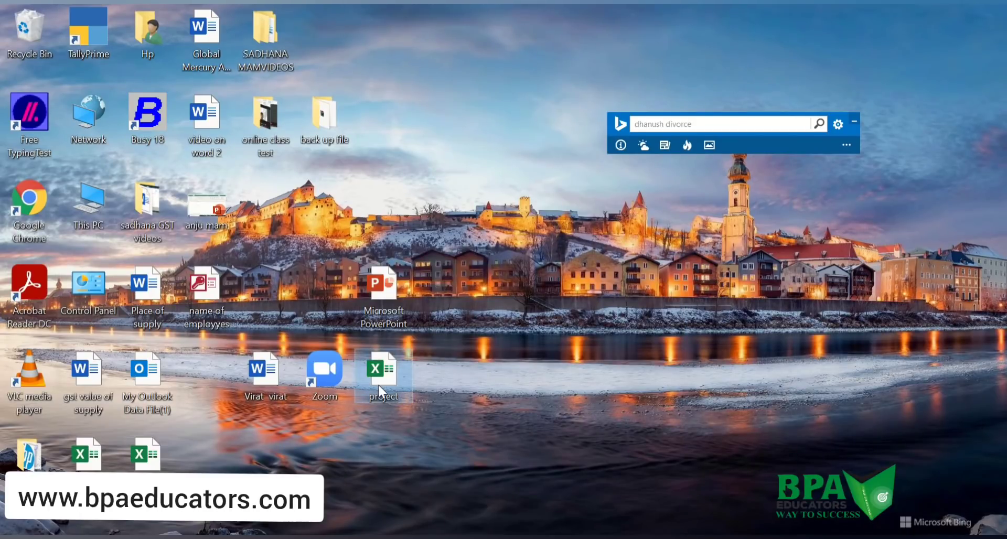
pyautogui.doubleClick(380, 393)
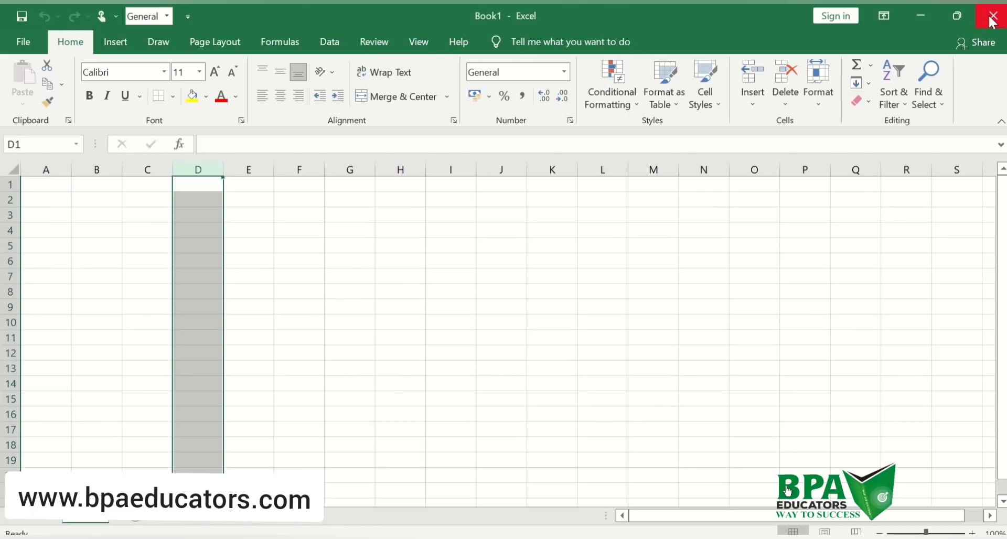
pyautogui.click(992, 17)
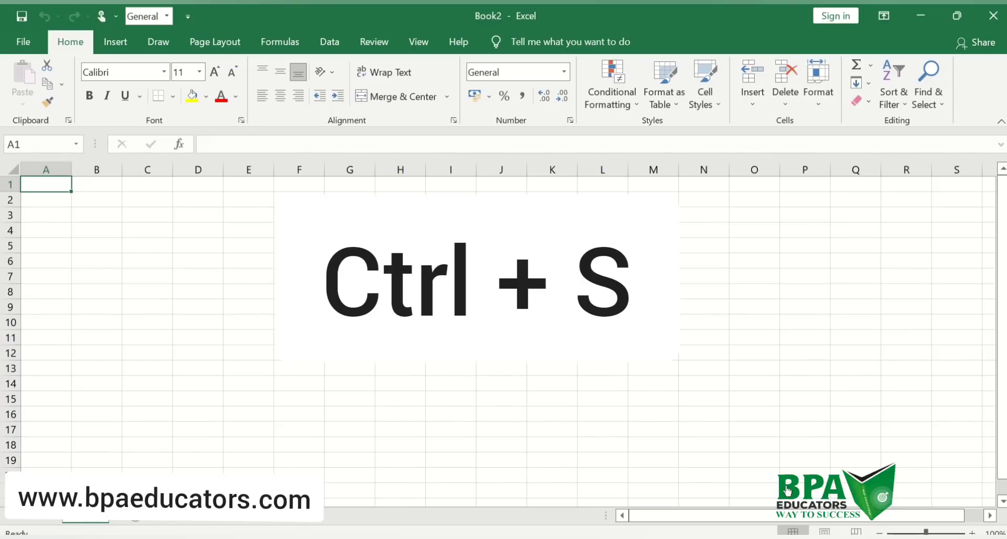
# Step: Save the new workbook to the Desktop as Book2 in Excel Workbook format
pyautogui.hotkey('ctrl', 's')
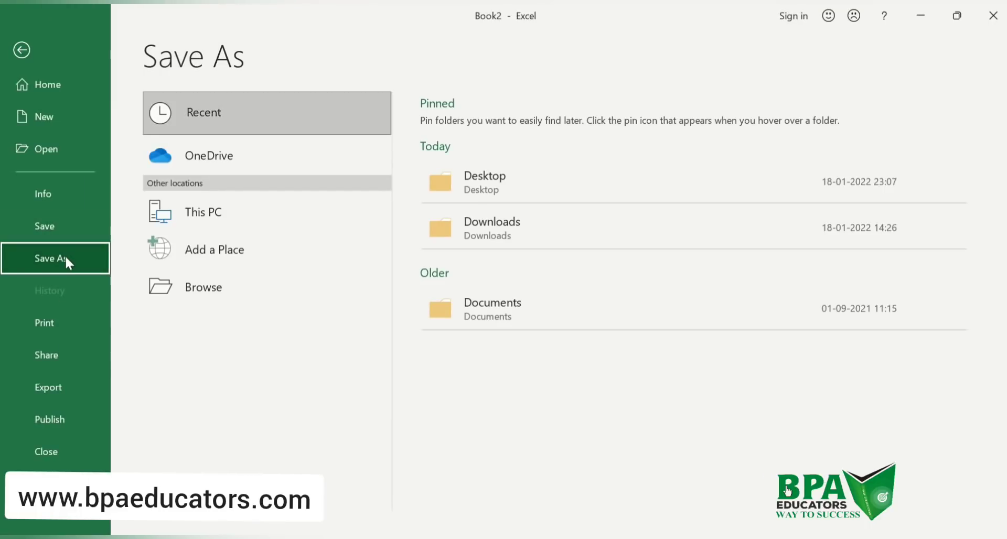
pyautogui.click(475, 188)
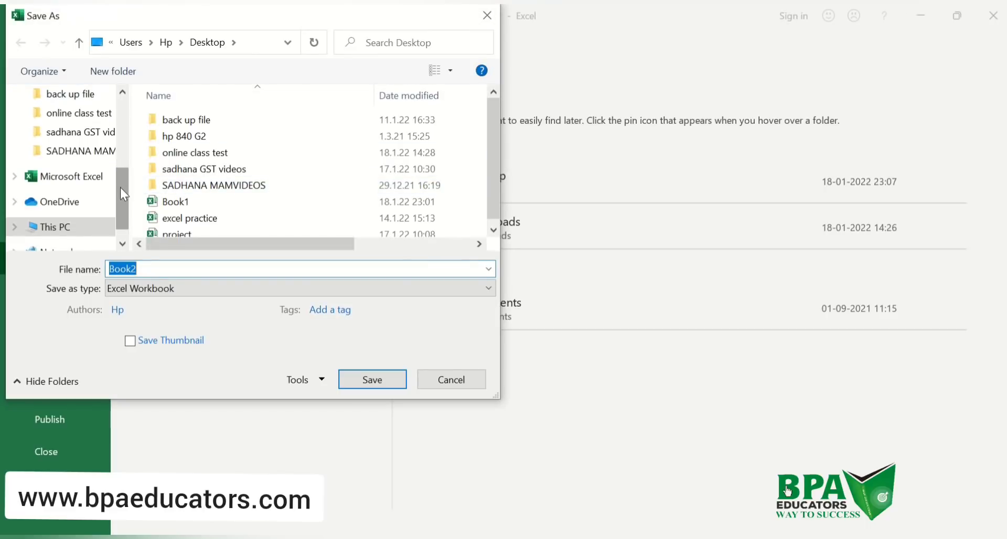
pyautogui.scroll(3, 122, 194)
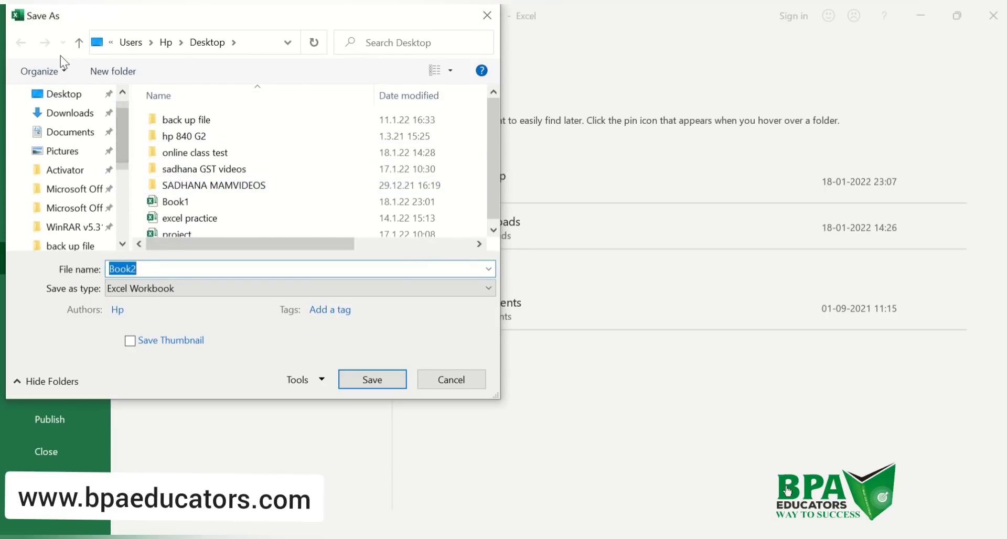
pyautogui.click(62, 97)
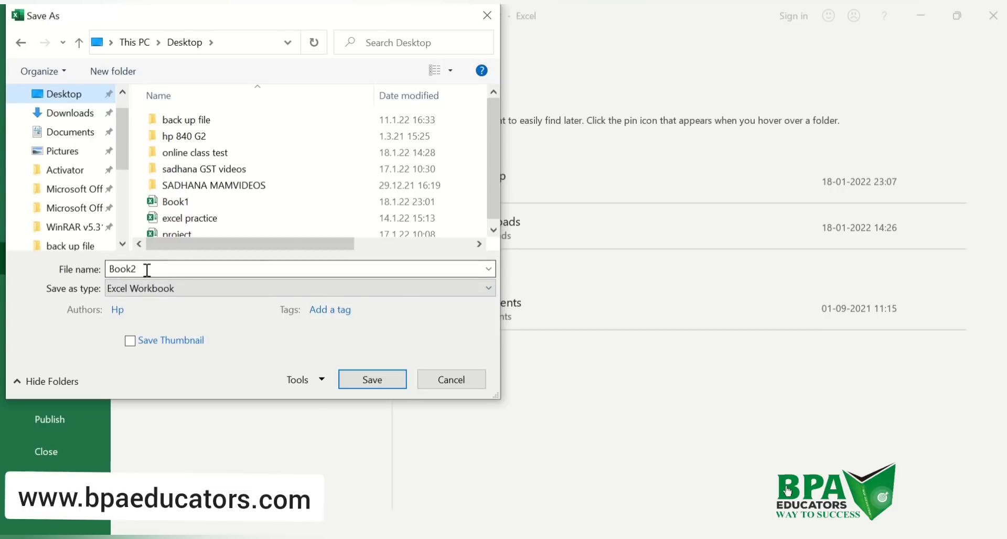
pyautogui.click(372, 380)
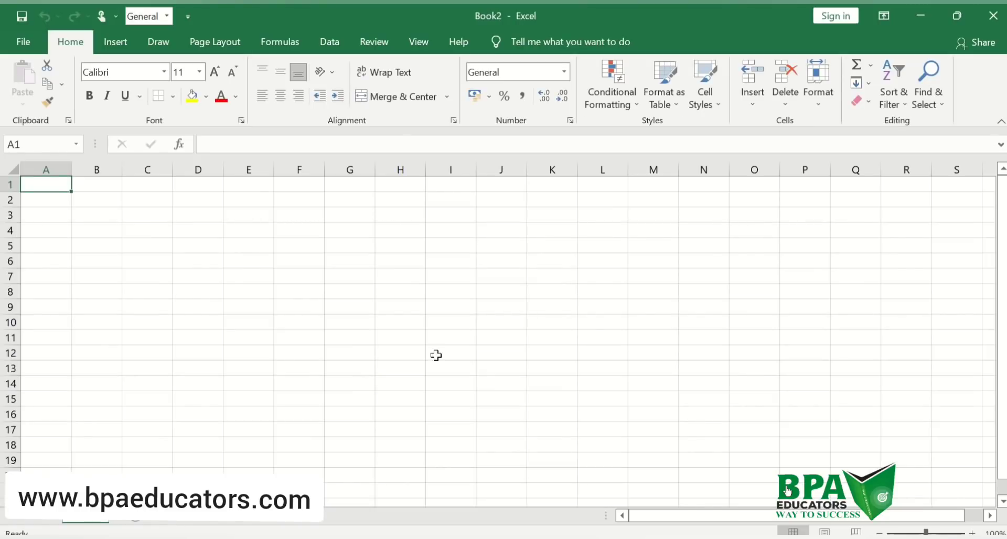
pyautogui.click(993, 22)
# Step: Enter the heading "Name" in cell D5
pyautogui.click(194, 250)
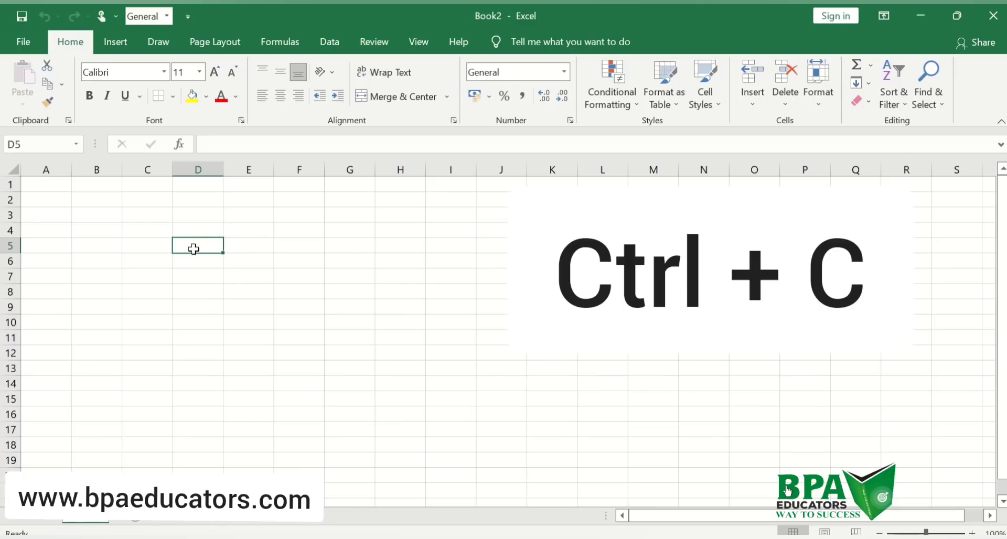
pyautogui.write('Nmae')
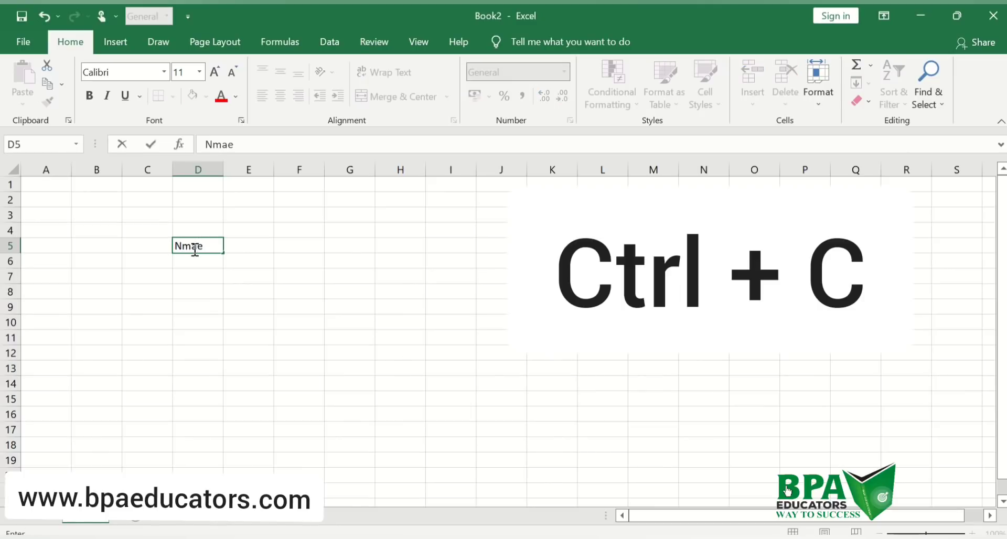
pyautogui.press('BackSpace')
pyautogui.press('BackSpace')
pyautogui.press('BackSpace')
pyautogui.write('ame')
pyautogui.press('Return')
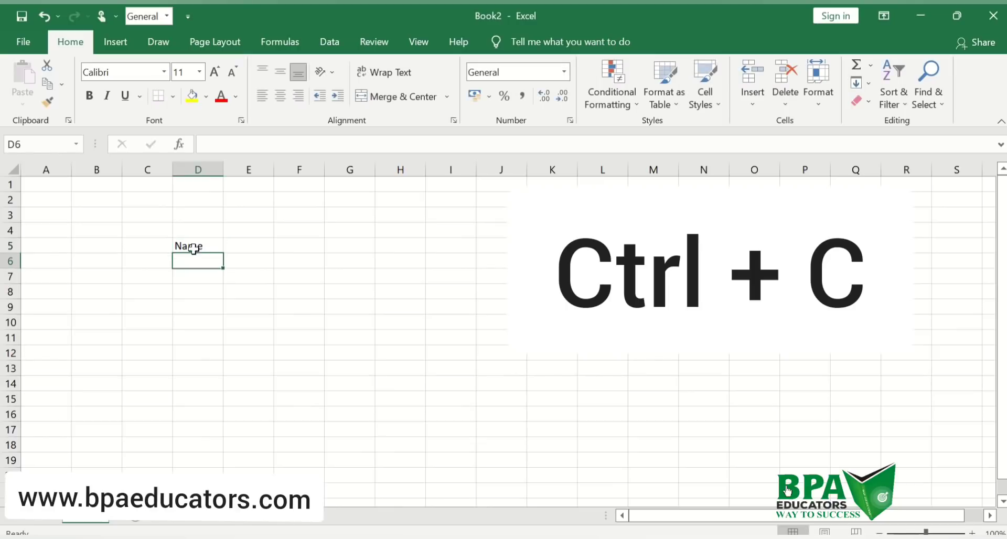
# Step: Fill cells D6 to D10 under the heading with five lowercase first names, one per row
pyautogui.write('aarti')
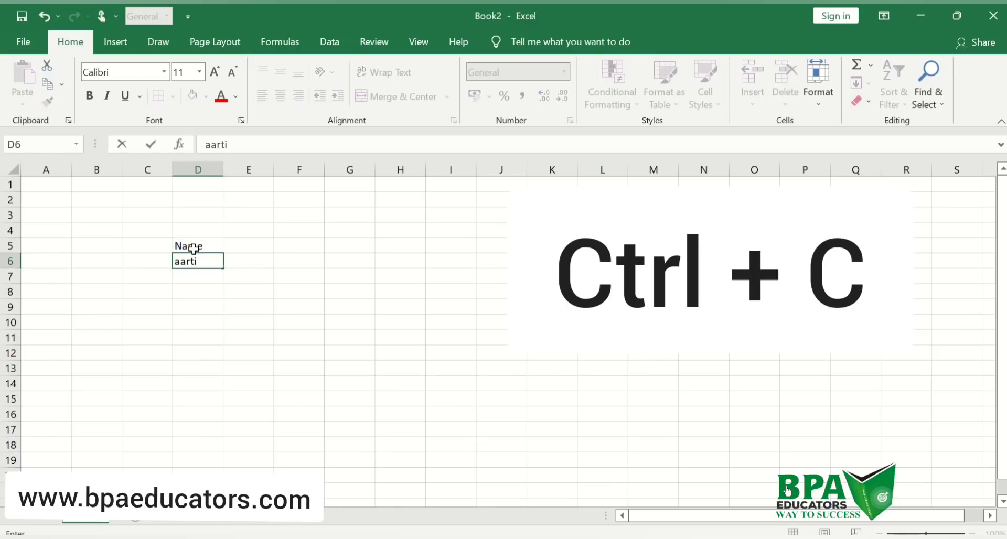
pyautogui.press('Return')
pyautogui.write('pree')
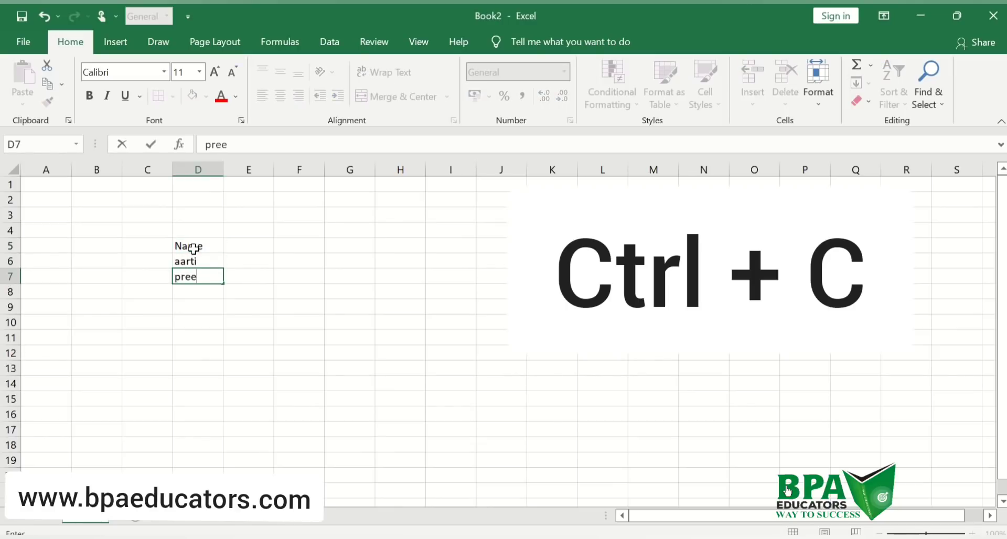
pyautogui.write('ti')
pyautogui.press('Return')
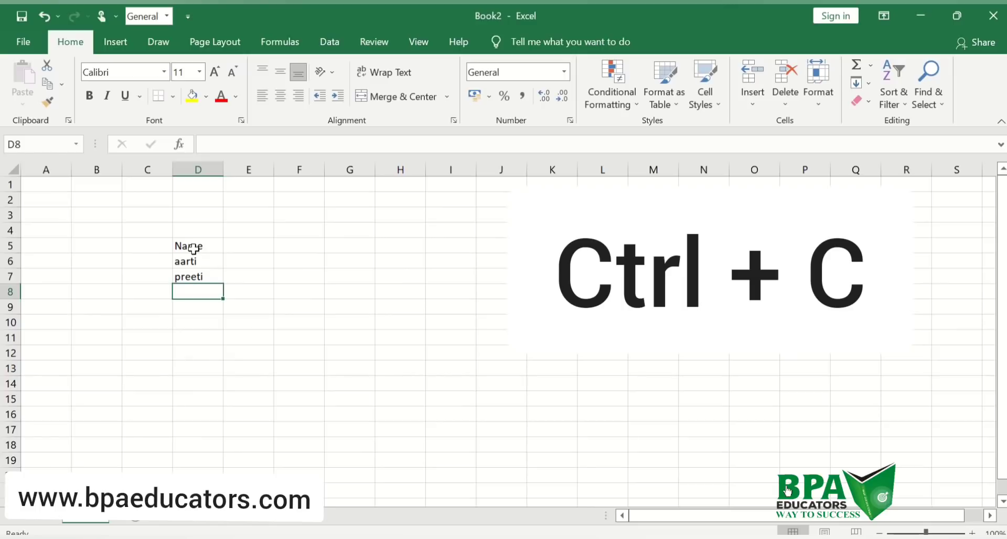
pyautogui.write('priya')
pyautogui.press('Return')
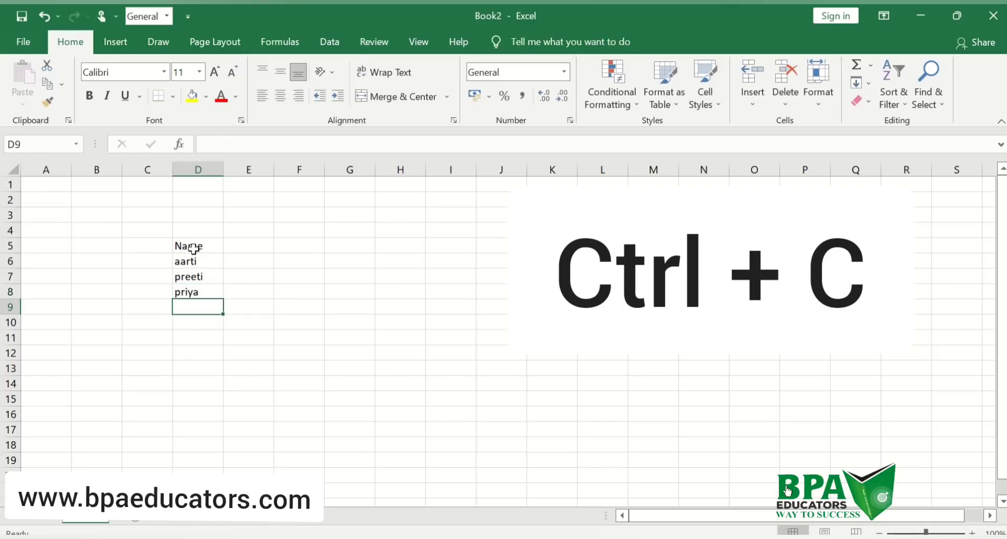
pyautogui.write('rahul')
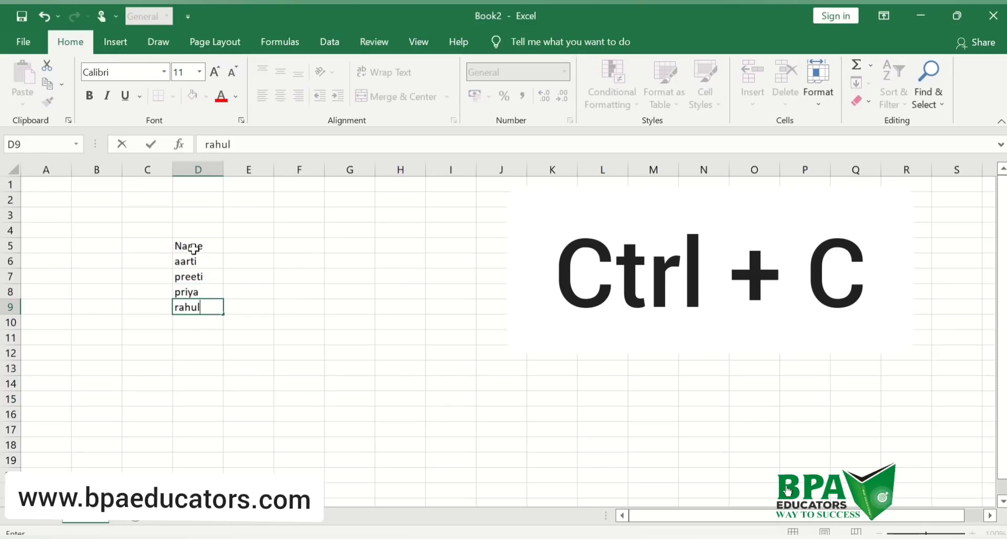
pyautogui.press('Return')
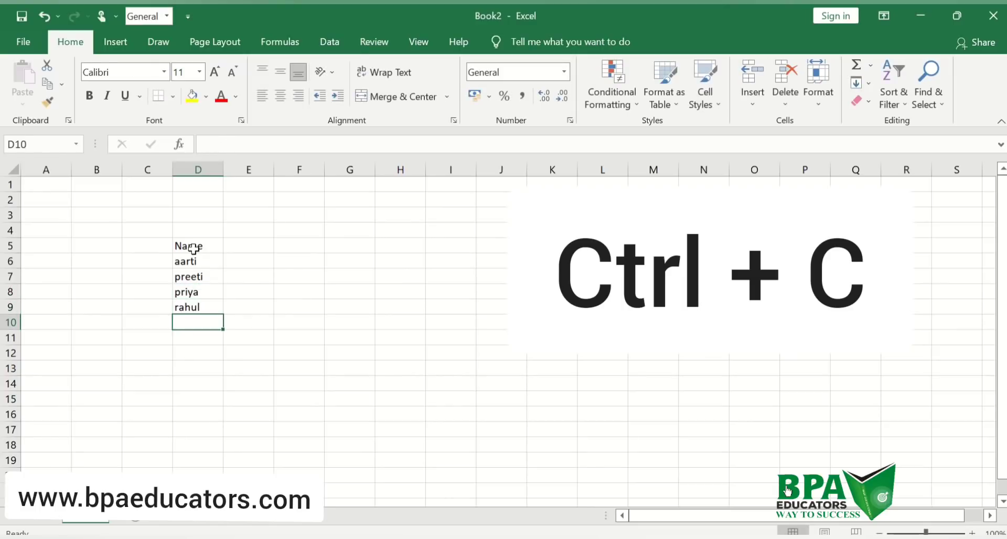
pyautogui.write('asha')
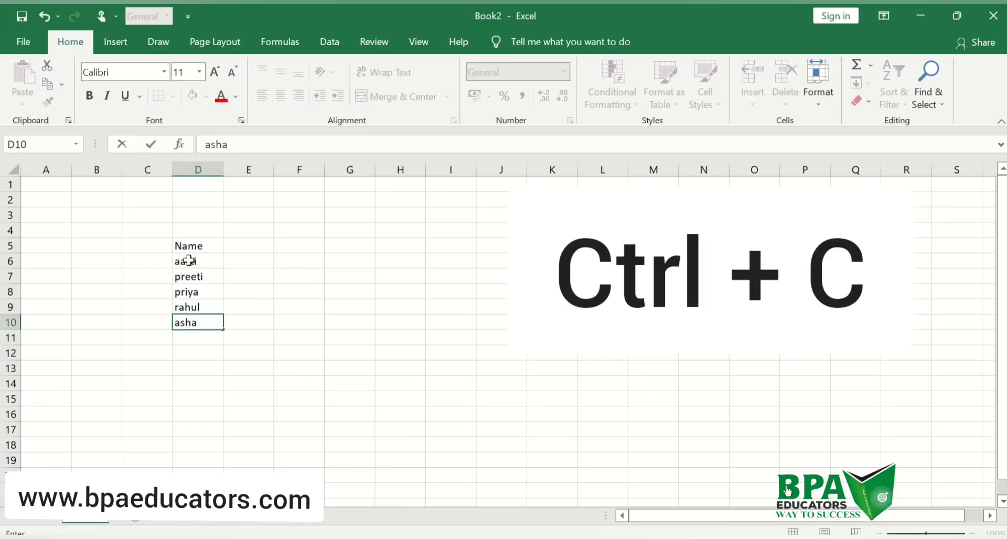
# Step: Copy the name list with its heading from D5:D10 and paste it starting at K5
pyautogui.moveTo(195, 246); pyautogui.dragTo(199, 328)
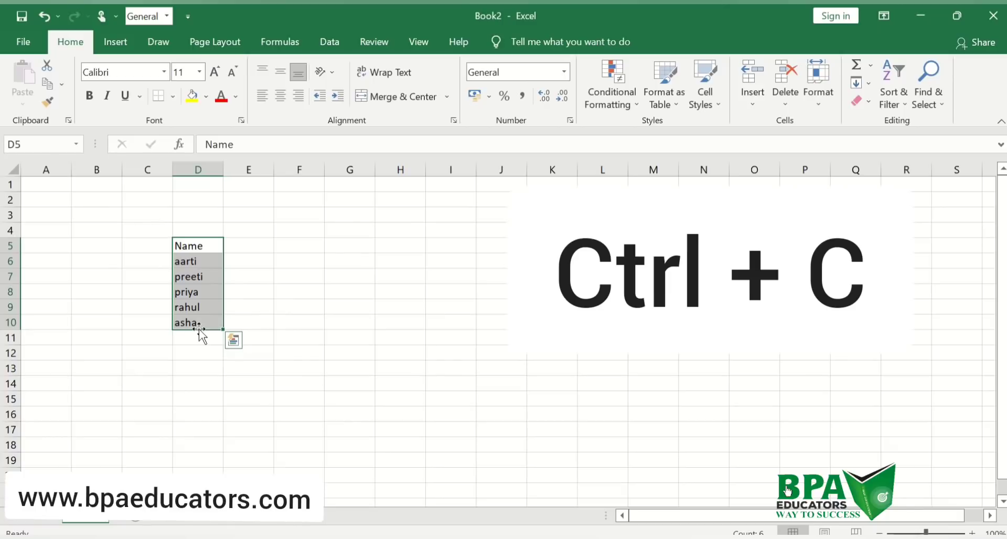
pyautogui.hotkey('ctrl', 'c')
pyautogui.hotkey('ctrl', 'c')
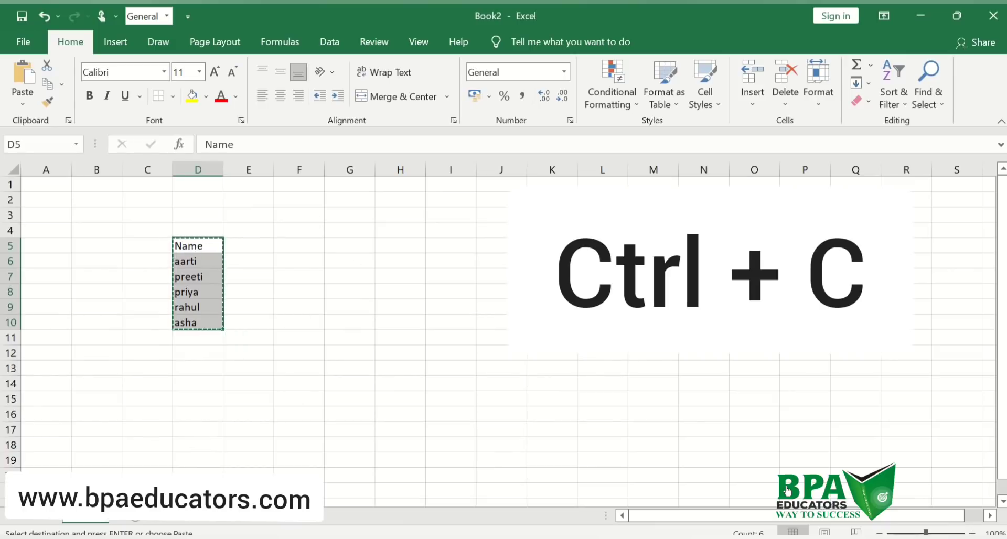
pyautogui.click(552, 246)
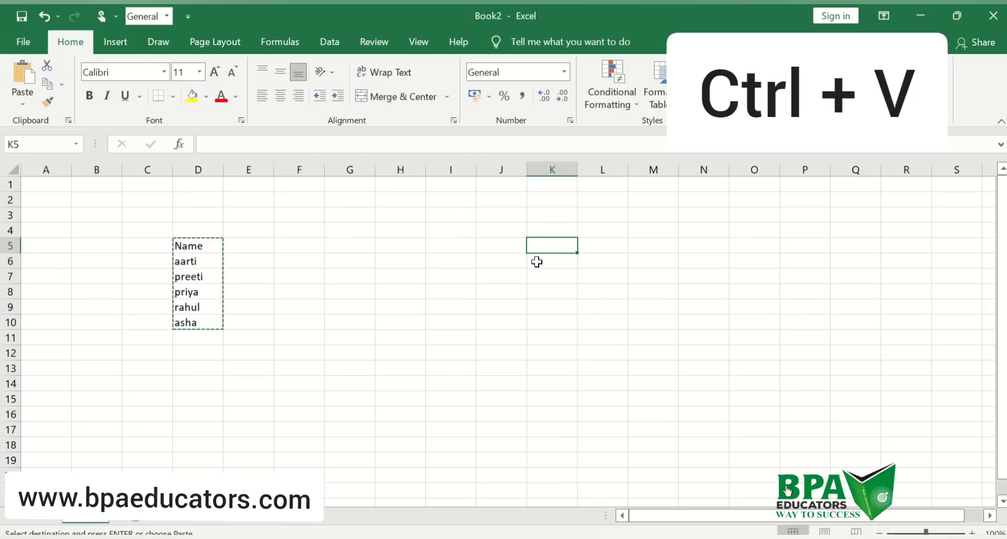
pyautogui.hotkey('ctrl', 'v')
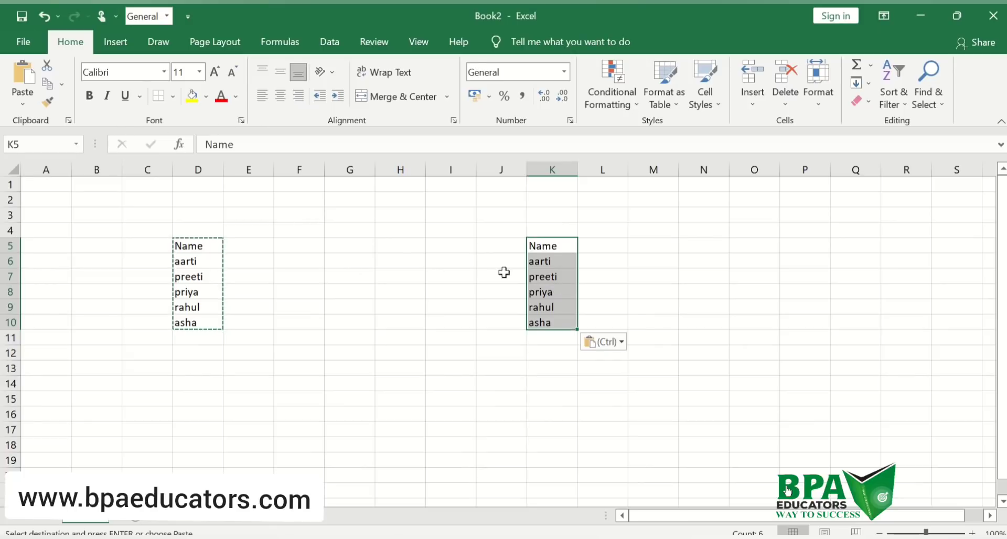
# Step: Format the pasted "Name" heading in K5 as bold, italic and underlined
pyautogui.click(542, 246)
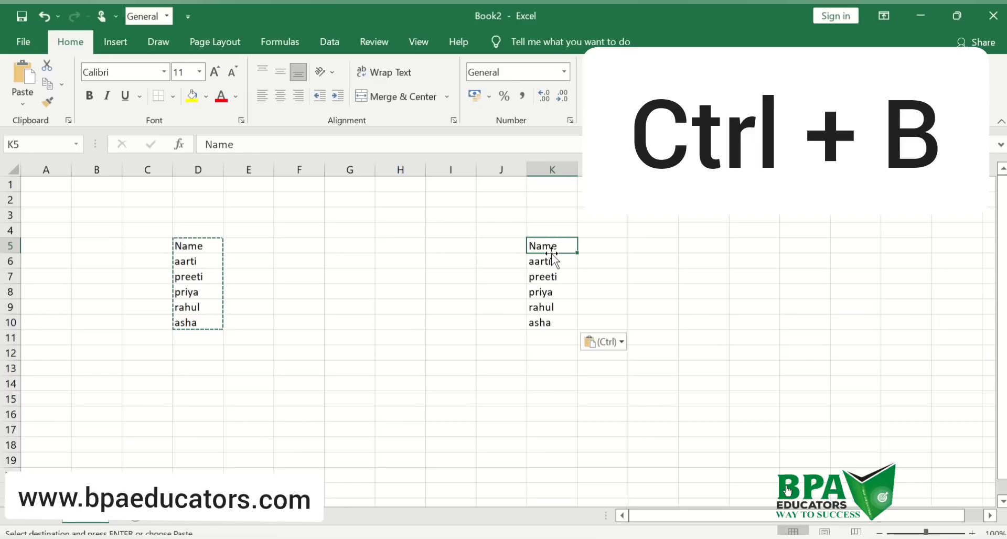
pyautogui.hotkey('ctrl', 'b')
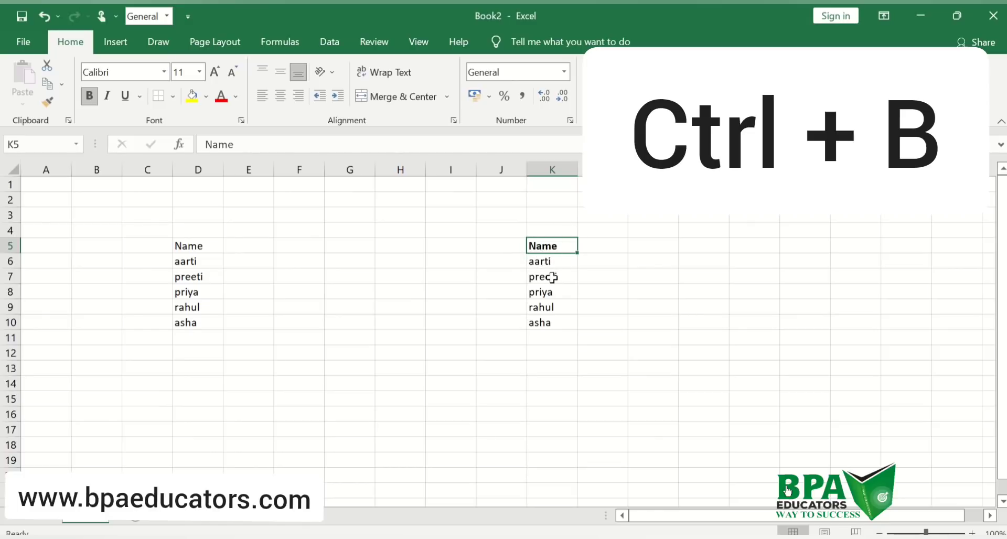
pyautogui.hotkey('ctrl', 'i')
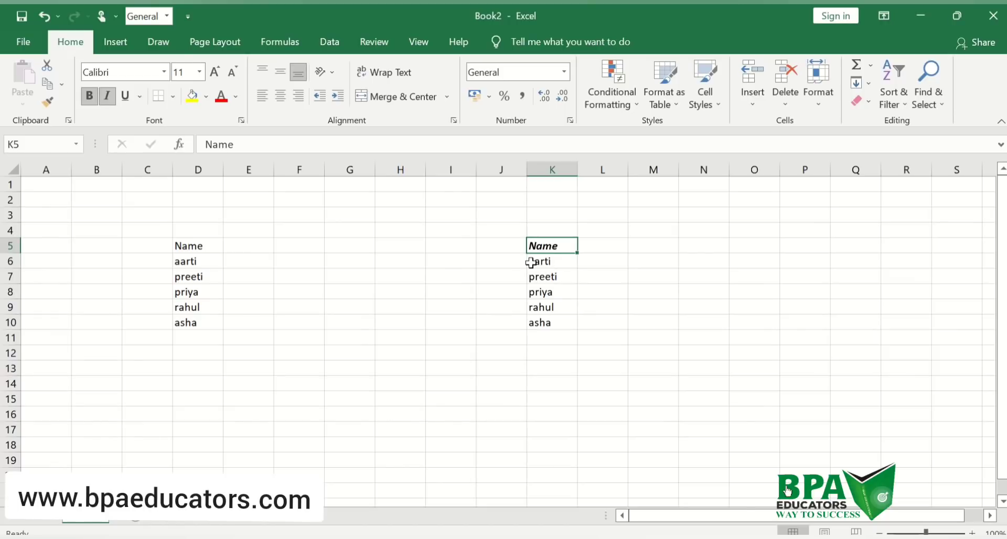
pyautogui.hotkey('ctrl', 'u')
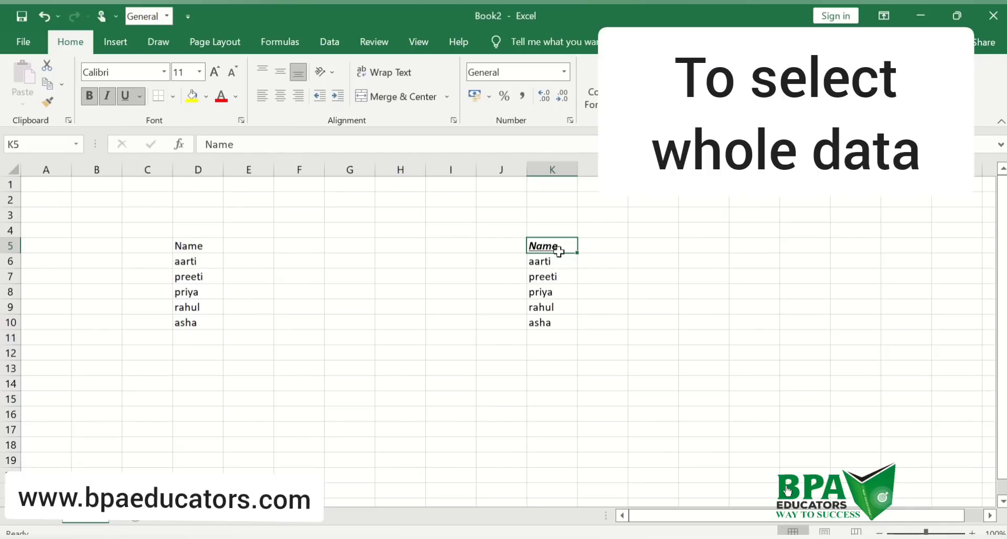
# Step: Select in turn the pasted list in K5:K10, the original list in D5:D10, and the entire worksheet from an empty cell
pyautogui.hotkey('ctrl', 'a')
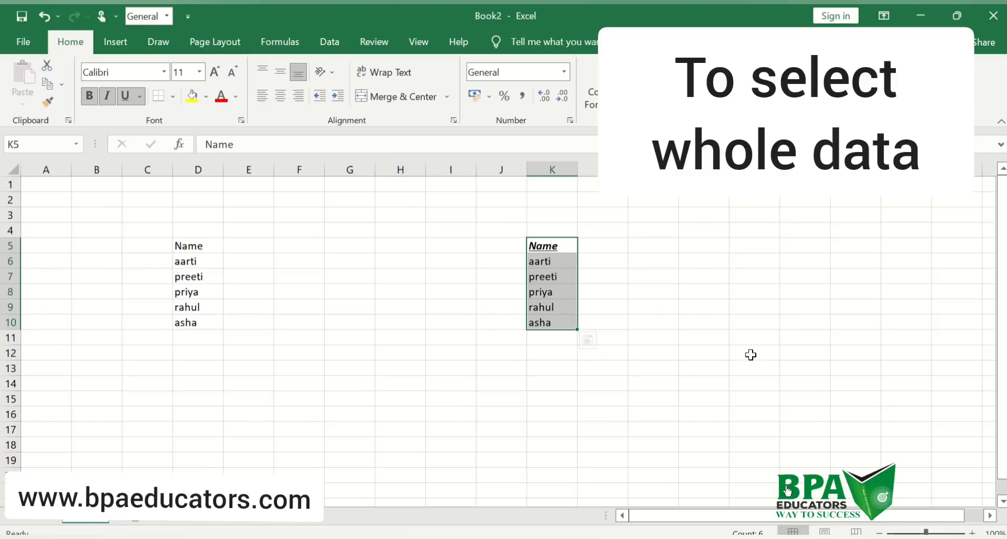
pyautogui.click(751, 353)
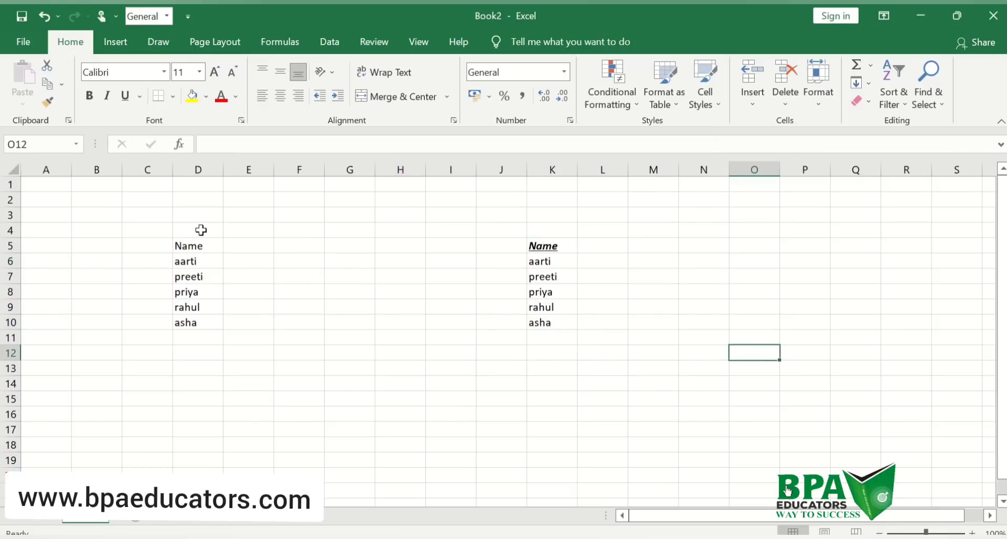
pyautogui.click(200, 243)
pyautogui.moveTo(199, 243); pyautogui.dragTo(206, 332)
pyautogui.click(364, 349)
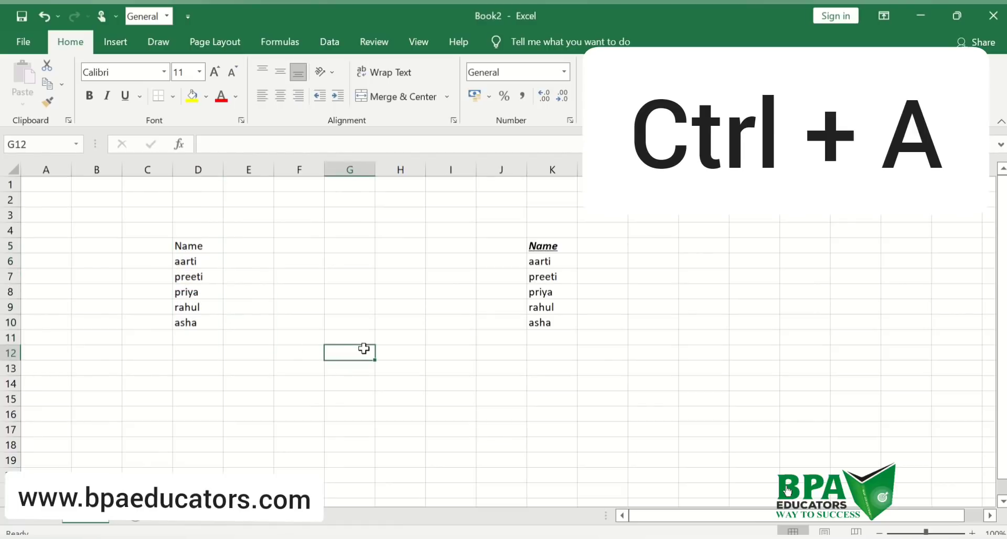
pyautogui.hotkey('ctrl', 'a')
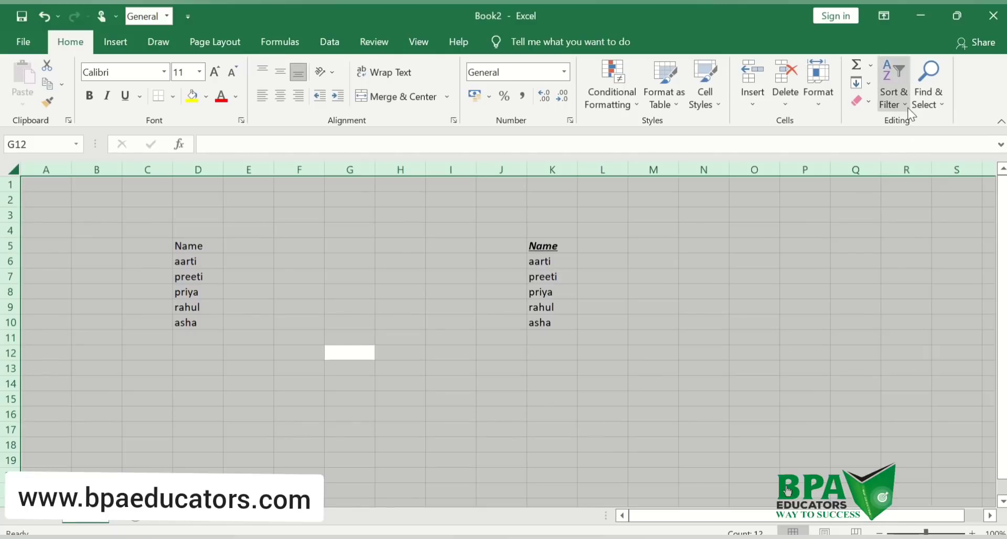
pyautogui.click(894, 224)
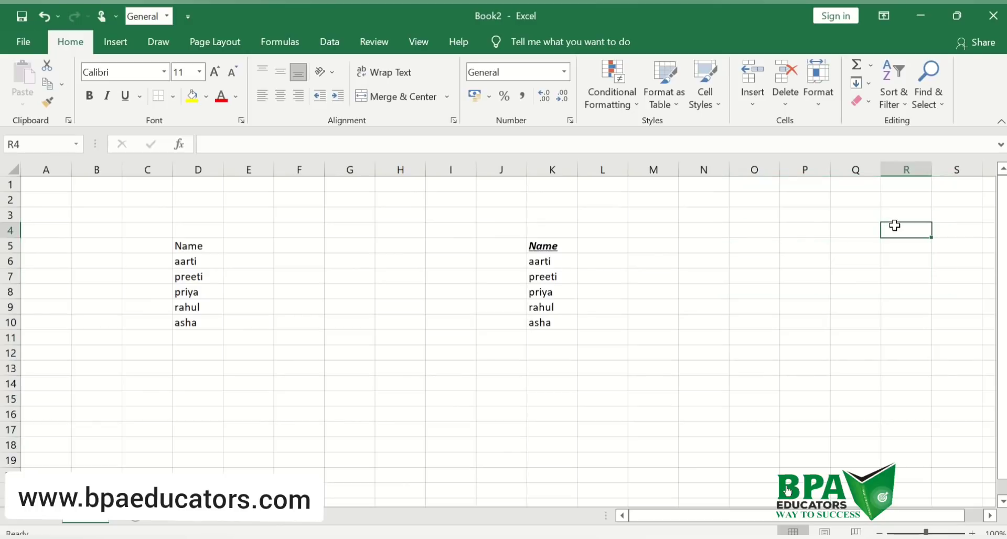
# Step: Search the worksheet for the first person's name in the list and move the Find and Replace dialog clear of both lists
pyautogui.hotkey('ctrl', 'f')
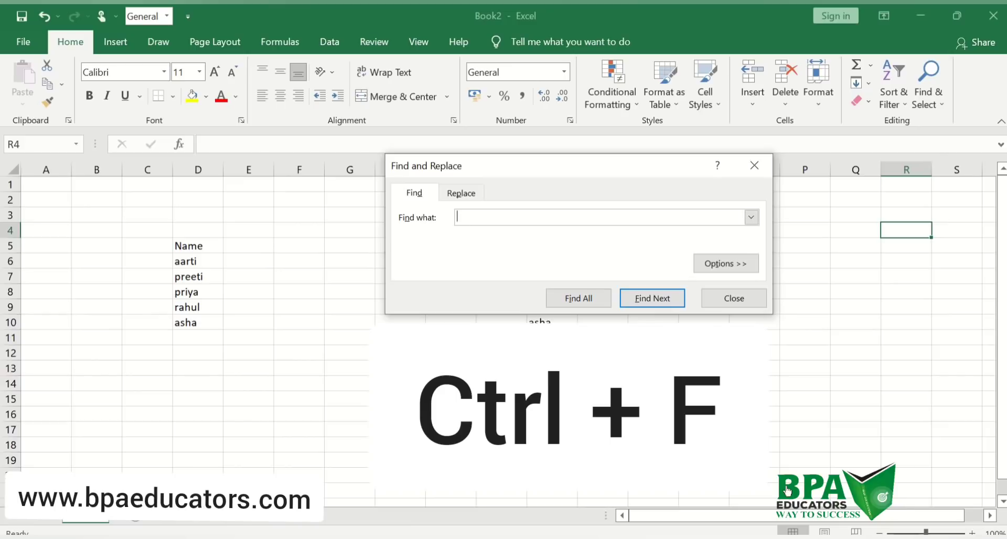
pyautogui.write('aarti')
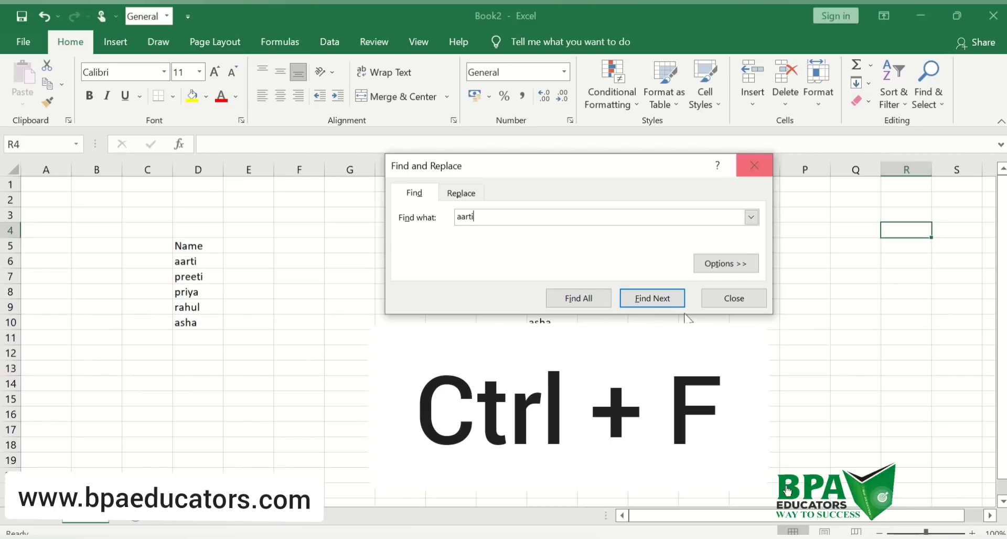
pyautogui.click(659, 299)
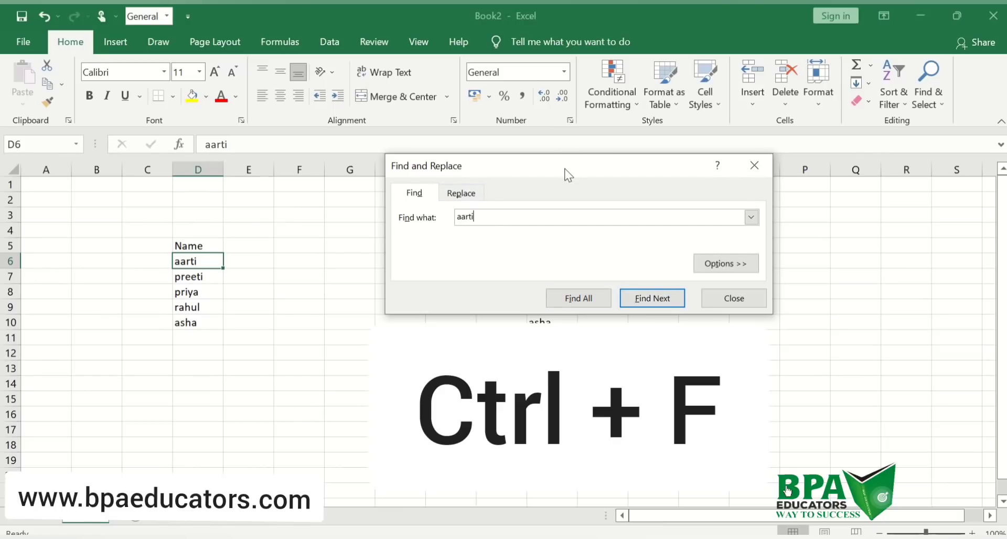
pyautogui.moveTo(567, 173); pyautogui.dragTo(834, 244)
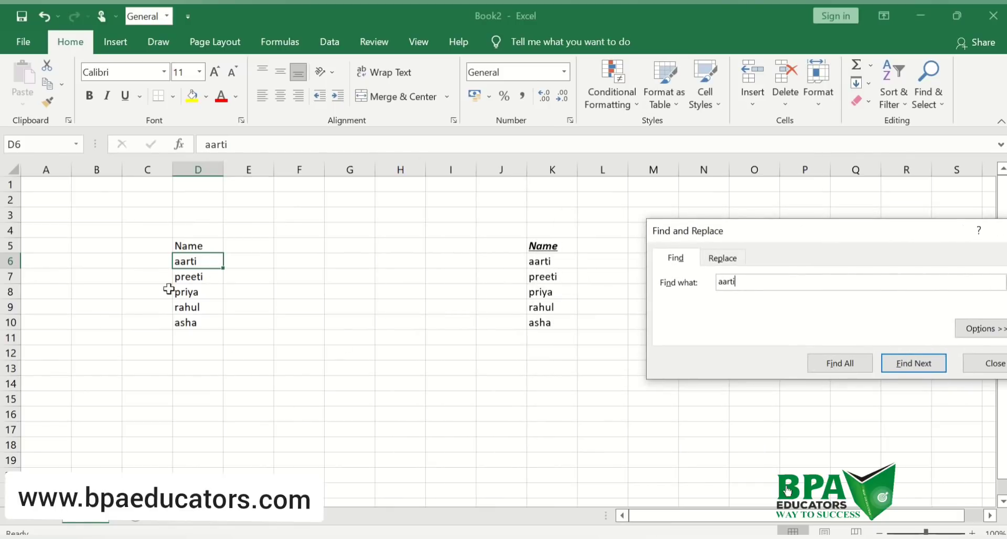